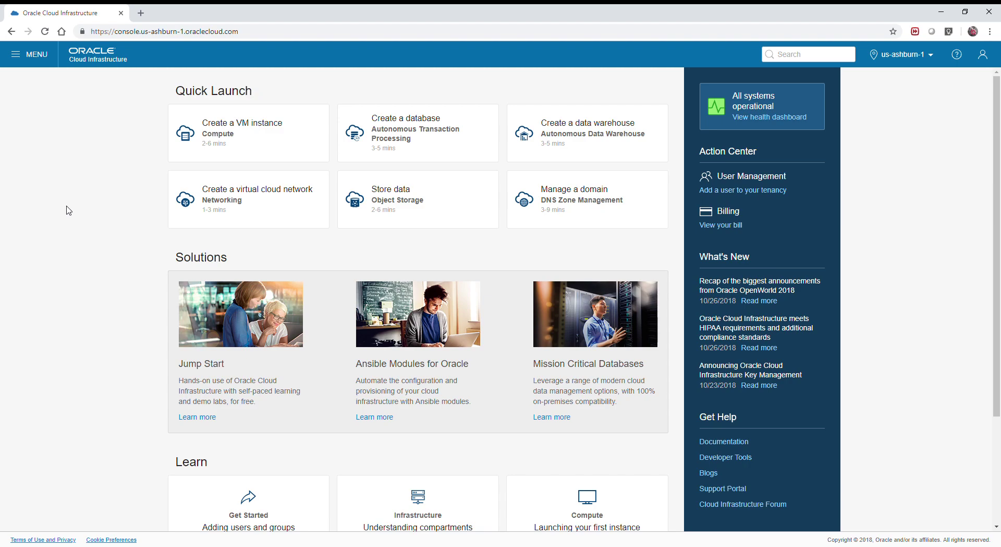
Open the Virtual Cloud Networks list in the Networking service.
click(32, 54)
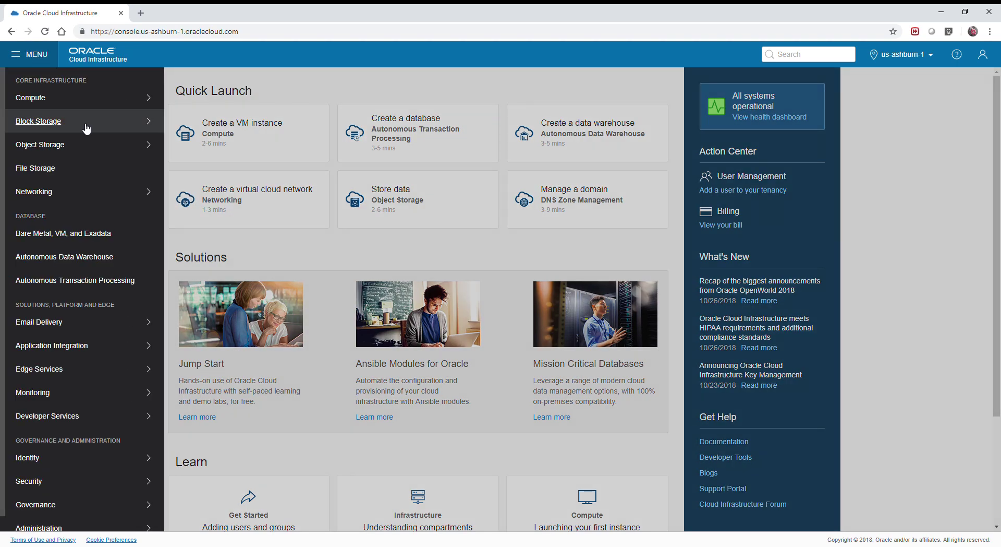
mouse_move(106, 194)
click(211, 189)
click(31, 54)
mouse_move(44, 194)
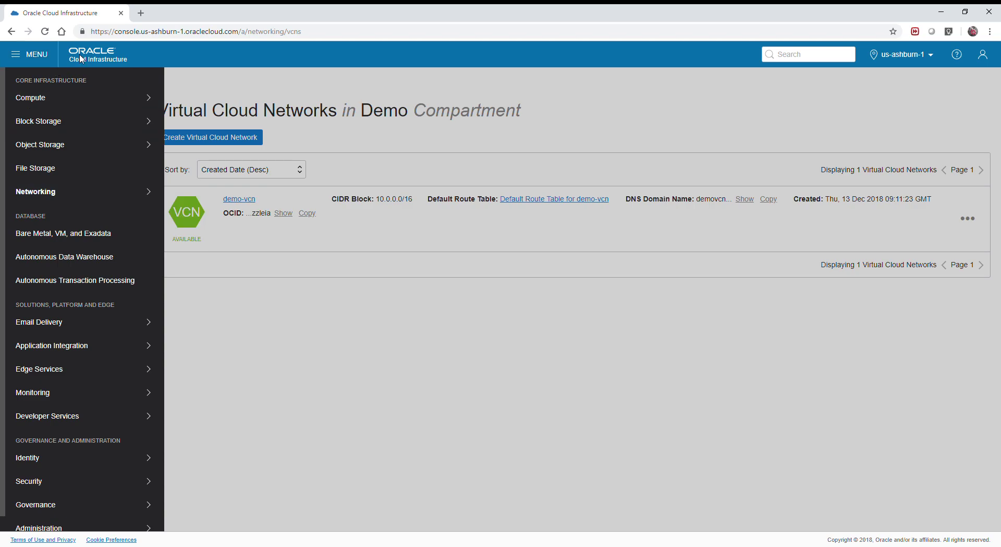
click(98, 54)
click(41, 61)
mouse_move(75, 194)
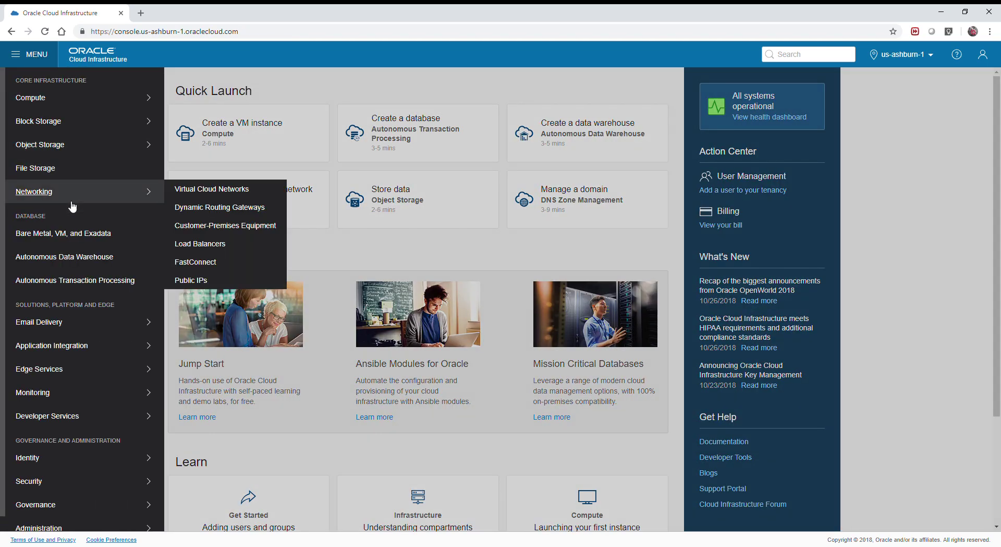
click(243, 194)
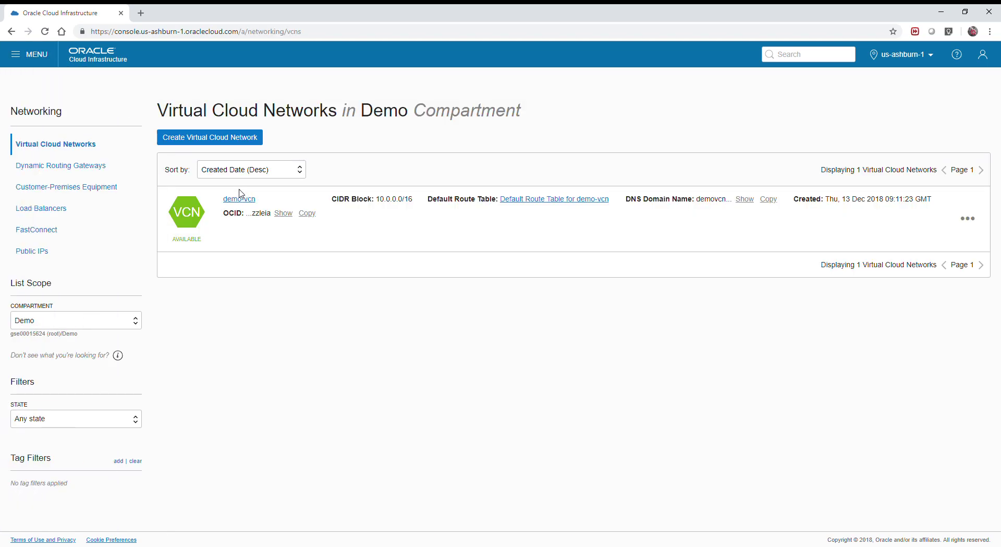
Start creating a virtual cloud network in the Demo compartment and name it vcn1.
click(200, 143)
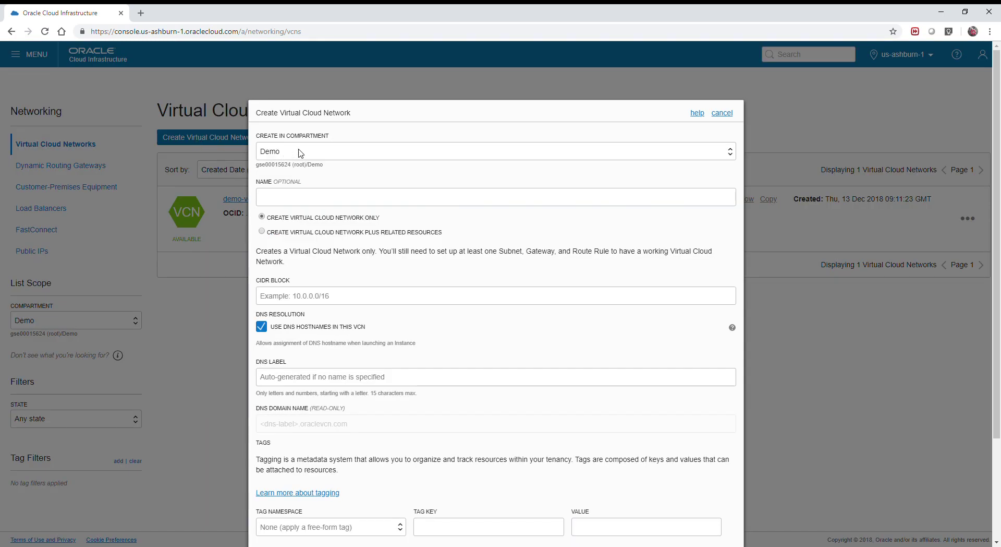
click(299, 199)
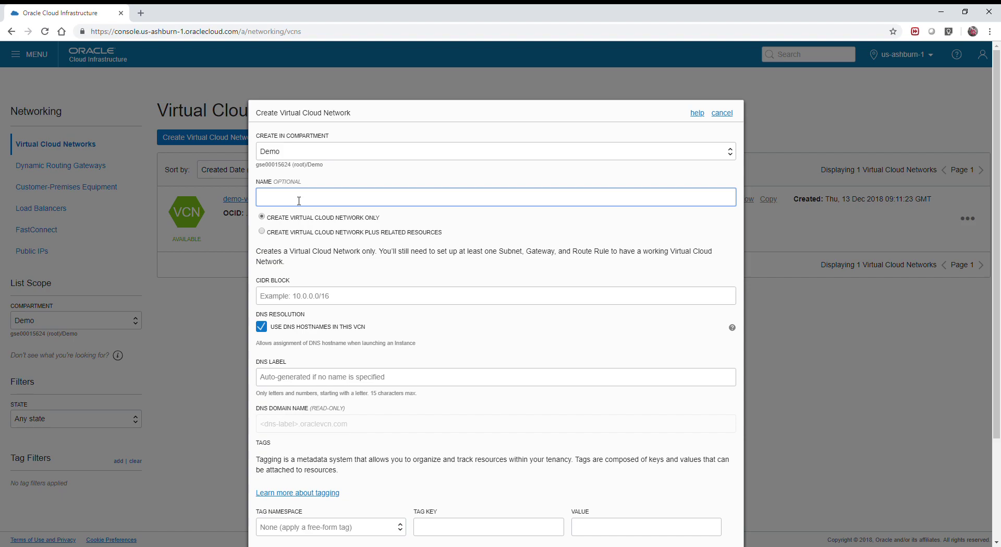
text(vcn1)
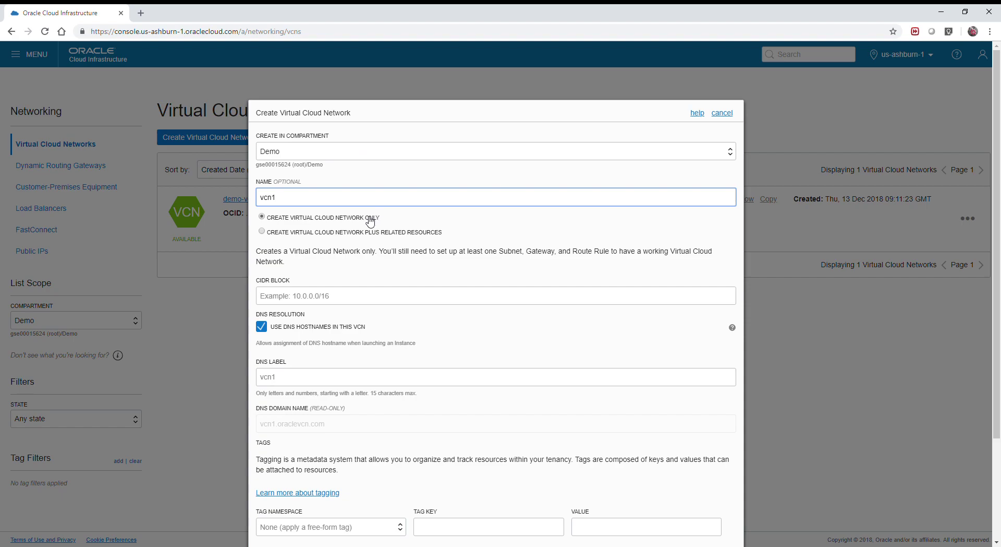
Choose to create the virtual cloud network plus related resources.
drag(308, 225, 368, 226)
click(378, 220)
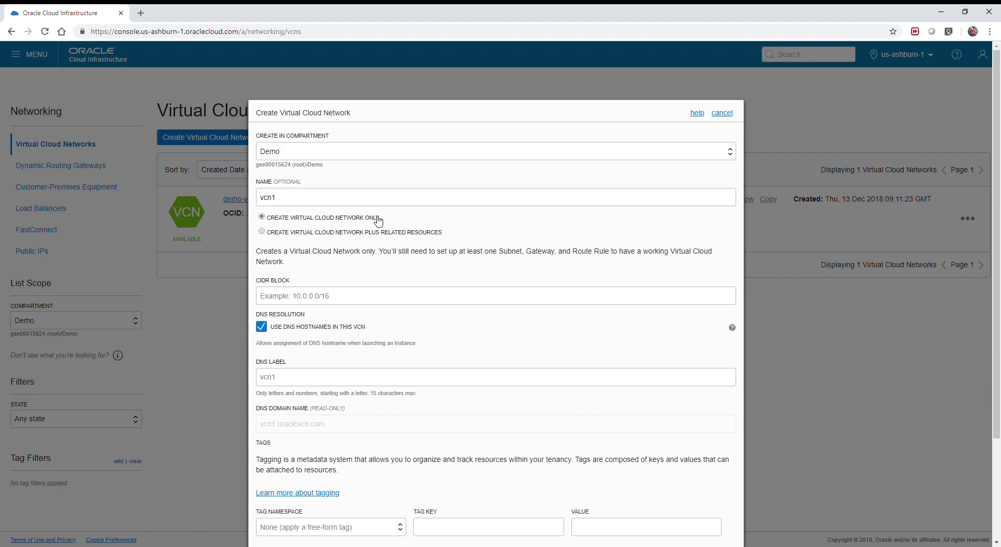
drag(445, 233, 401, 237)
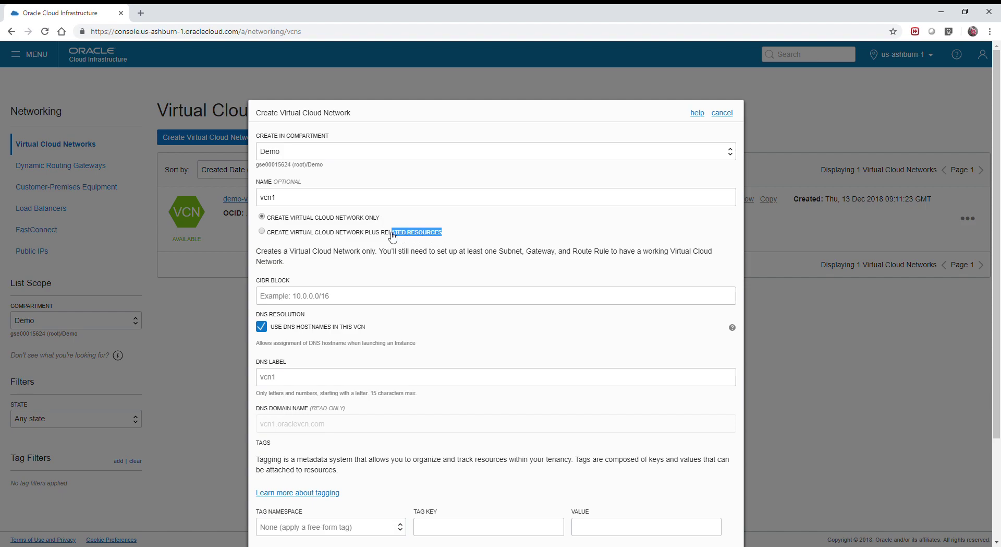
click(453, 233)
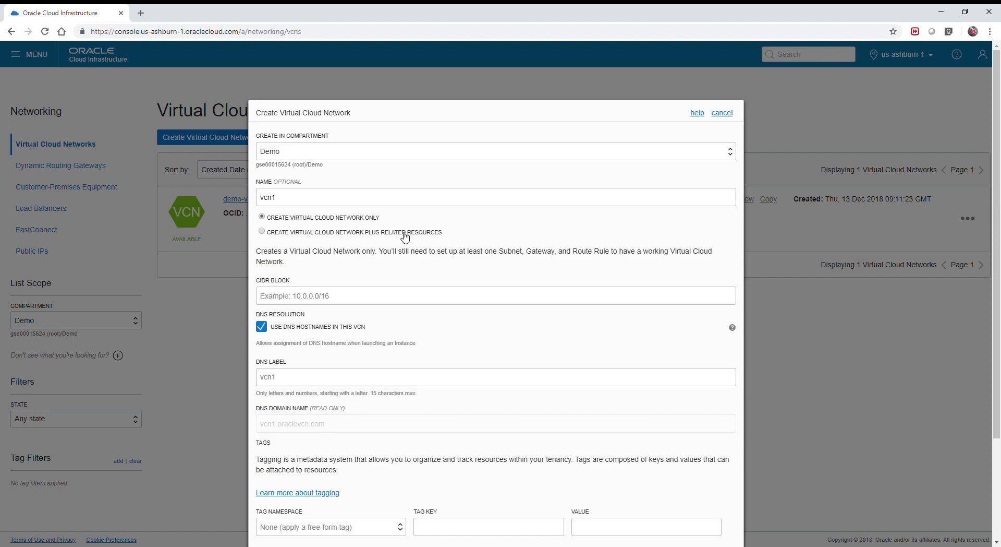
click(347, 235)
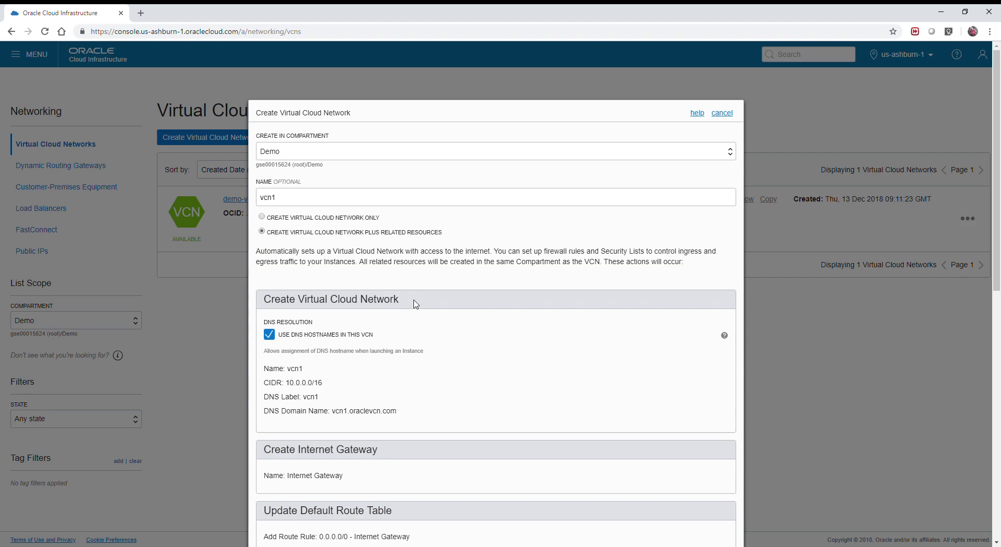
Review the planned CIDR block, internet gateway, default route table rule and subnets for vcn1.
scroll(332, 316, down, 2)
drag(284, 278, 320, 284)
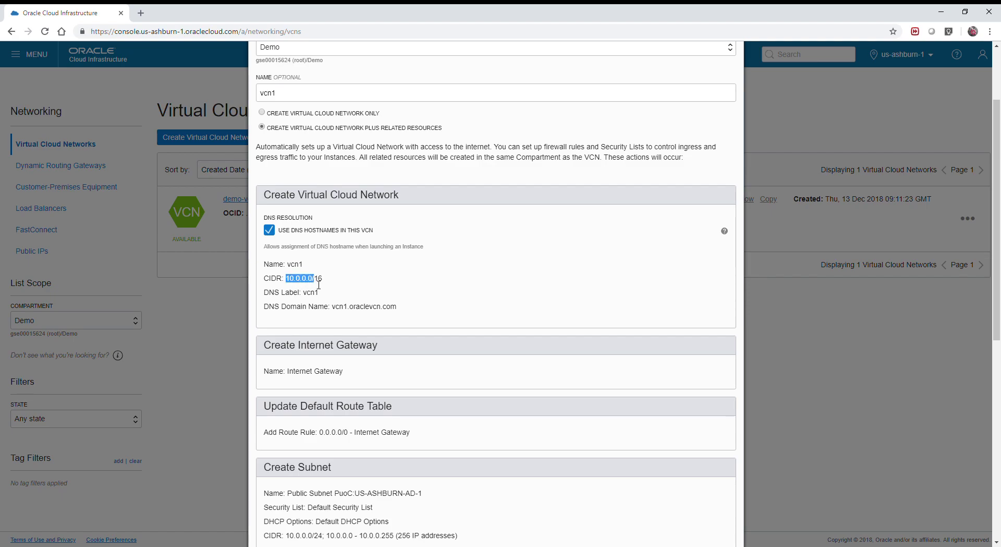
double_click(325, 283)
click(340, 293)
triple_click(354, 349)
scroll(350, 355, down, 2)
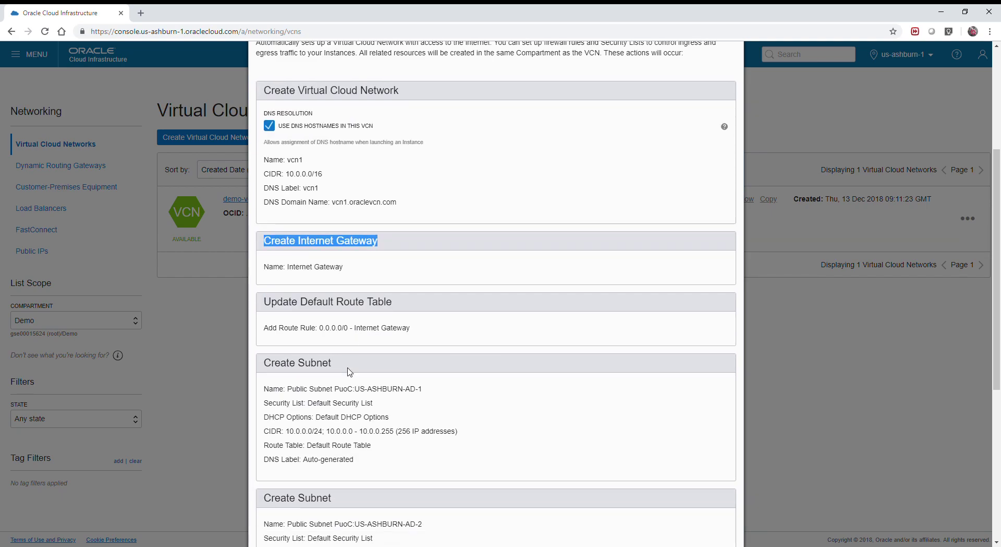
double_click(356, 305)
triple_click(356, 305)
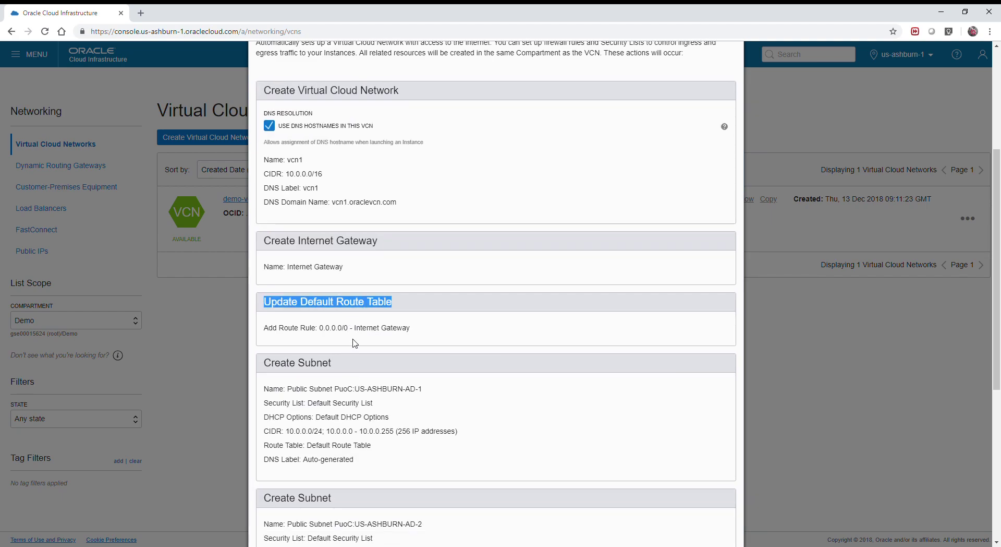
drag(320, 331, 416, 331)
click(414, 342)
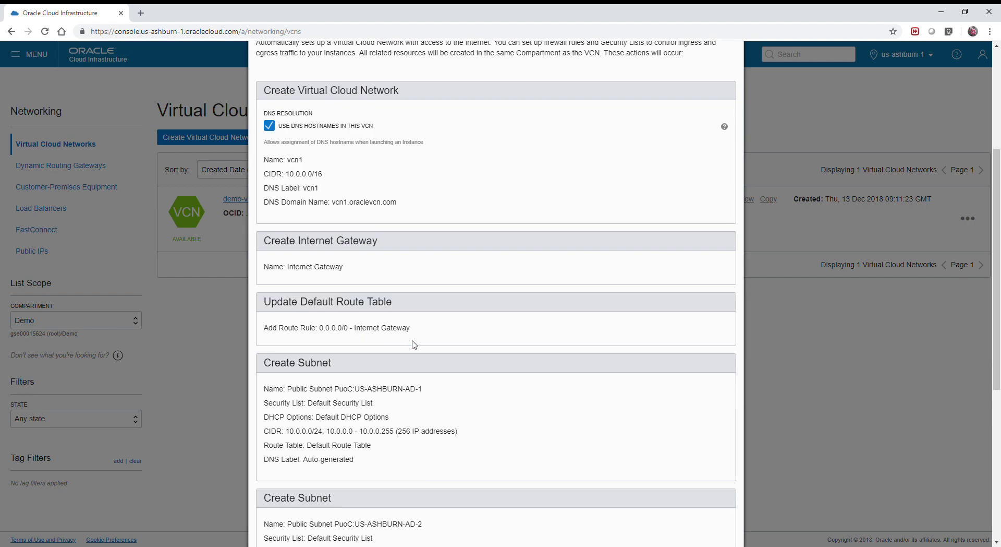
scroll(401, 358, down, 2)
scroll(370, 331, down, 3)
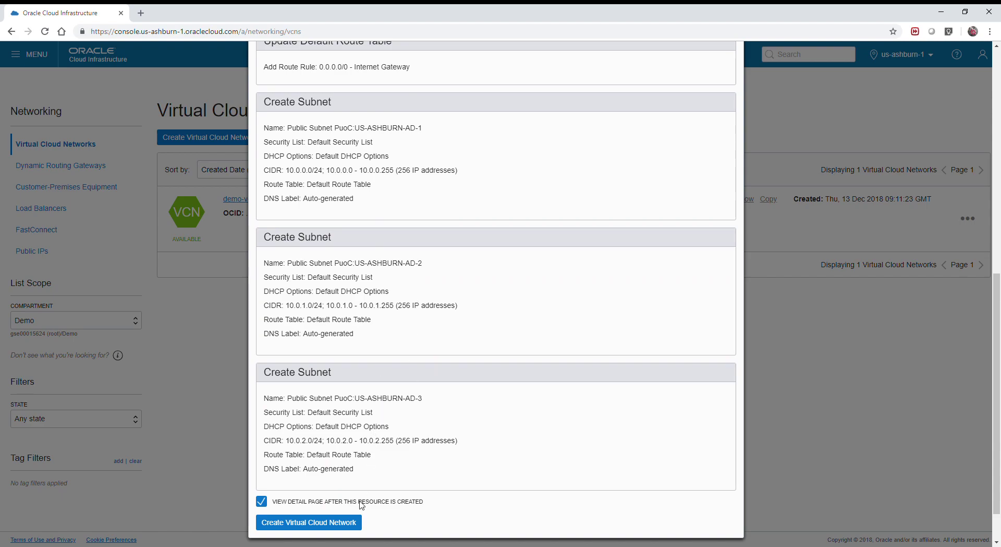
Create the virtual cloud network, close the creation summary and reload the Virtual Cloud Networks list.
click(353, 528)
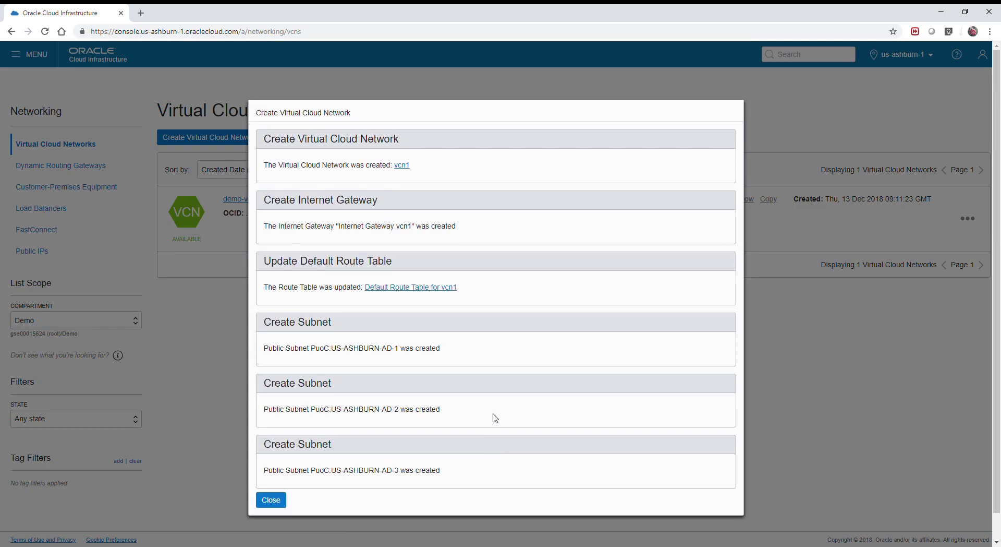
click(277, 500)
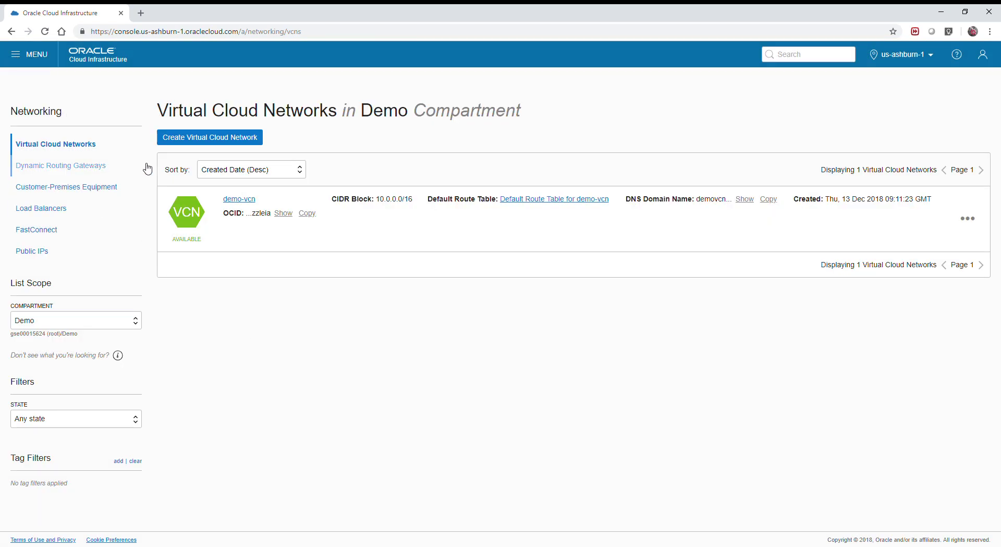
click(78, 164)
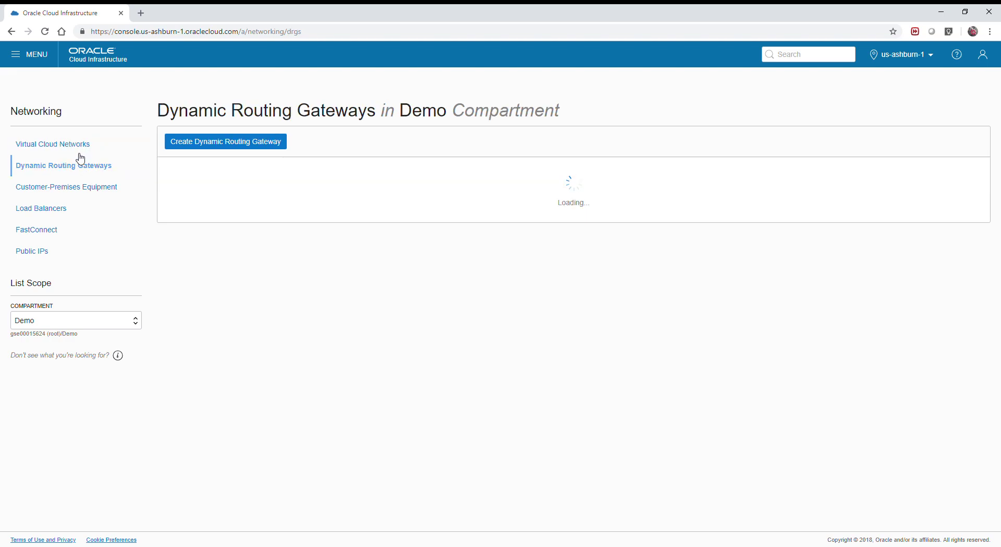
click(82, 147)
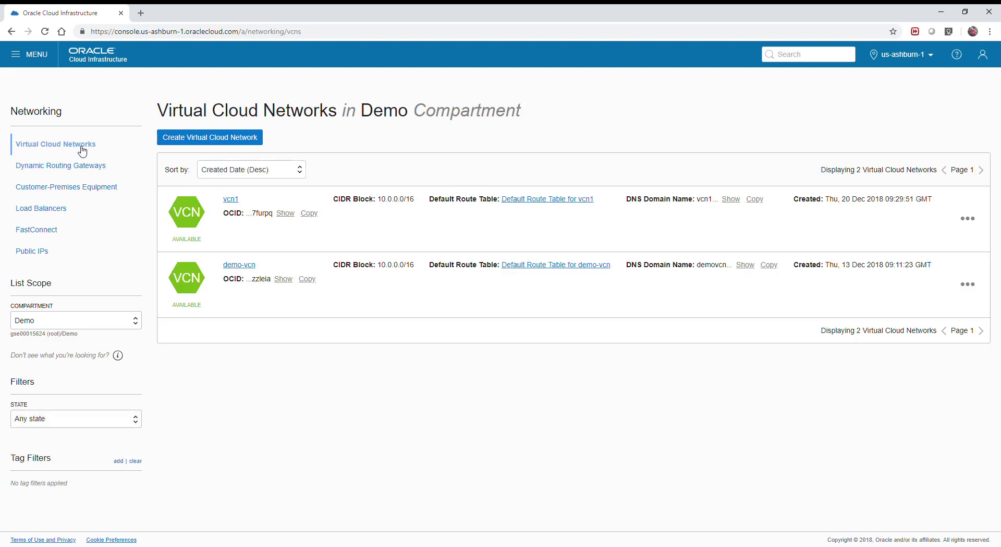
Inspect vcn1's subnets, its internet gateways and the route rules of its default route table.
click(230, 200)
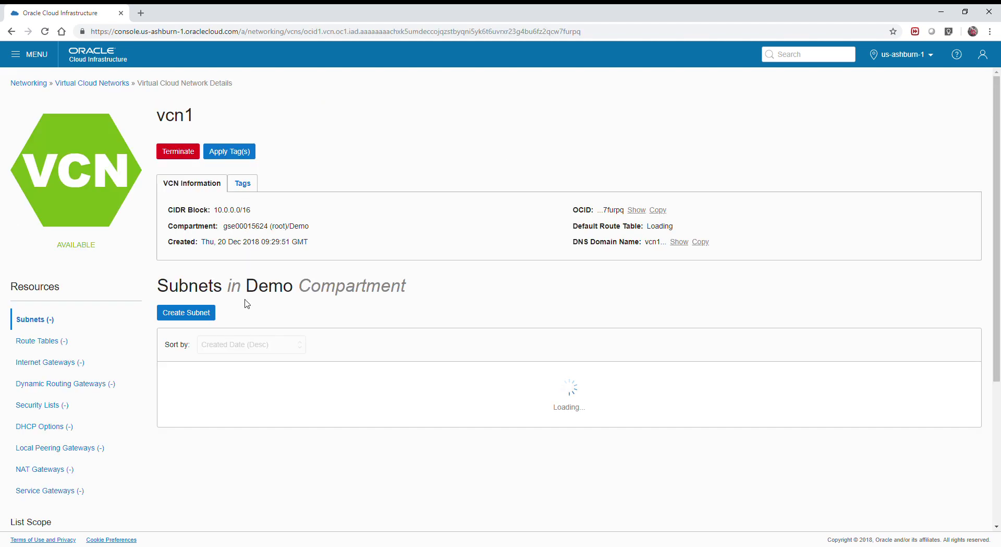
scroll(214, 373, down, 1)
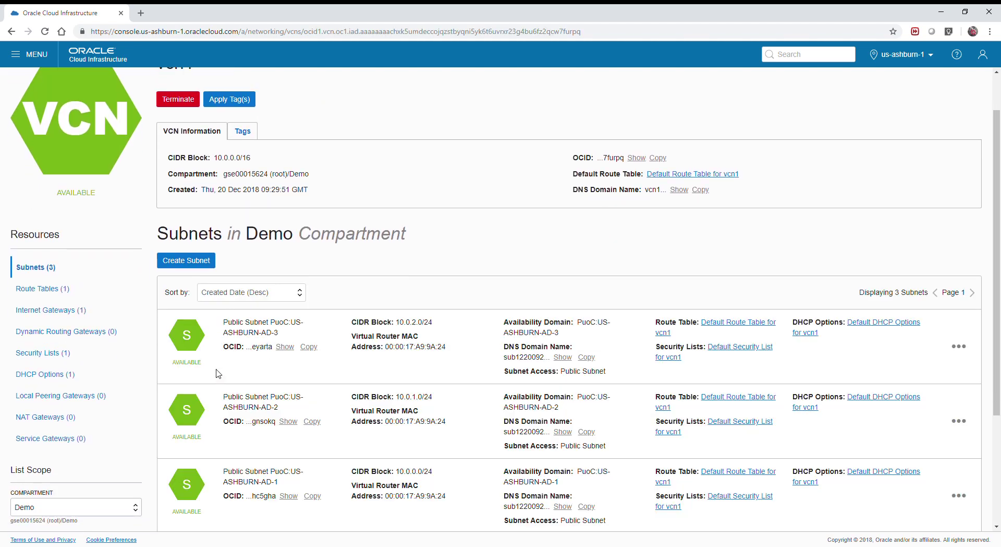
scroll(217, 375, down, 1)
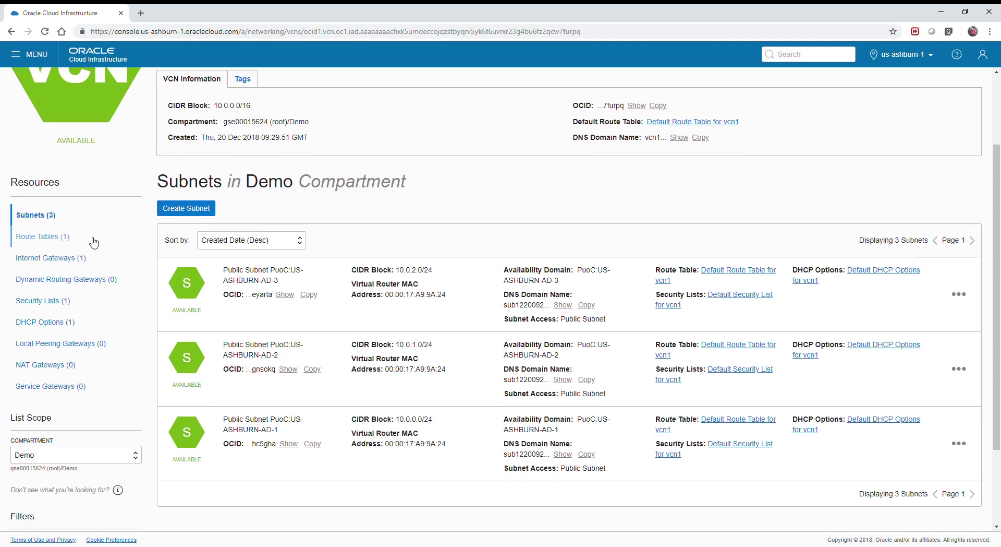
click(86, 258)
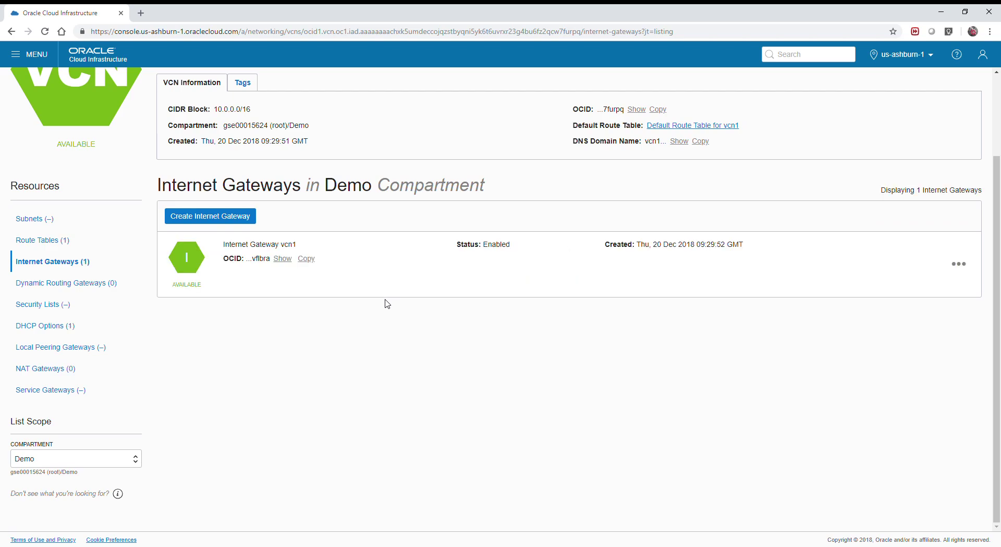
click(58, 245)
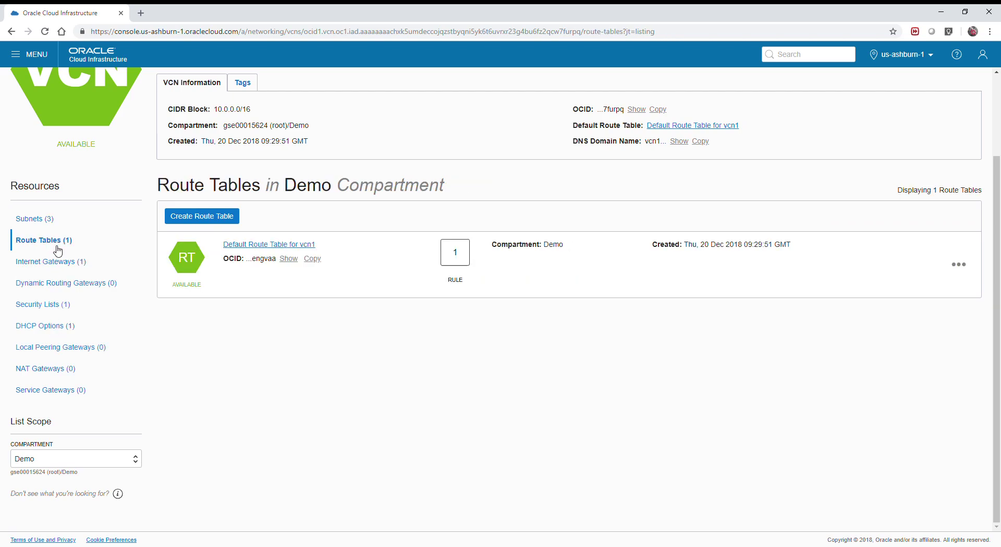
click(293, 246)
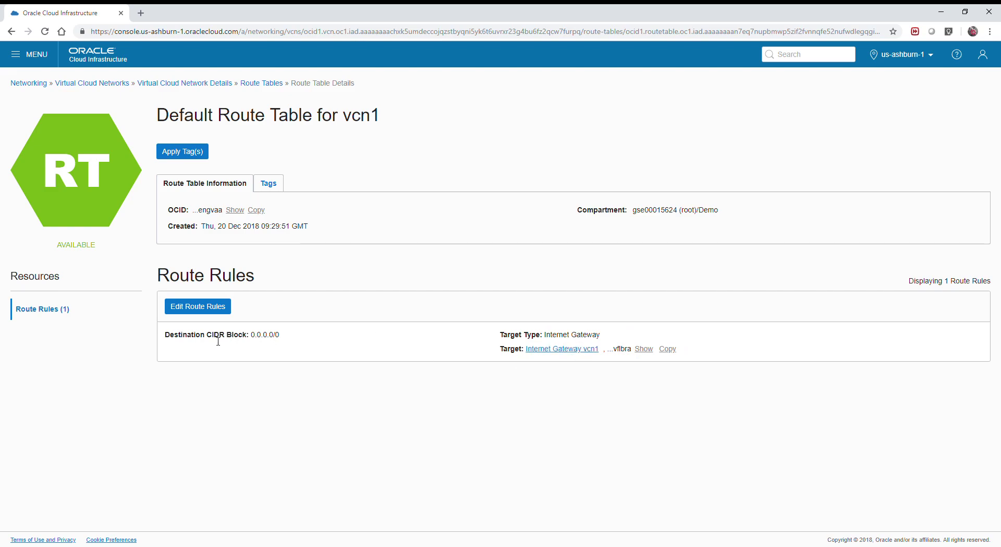
Open the Default Security List for vcn1 and review its stateful ingress rules.
click(125, 86)
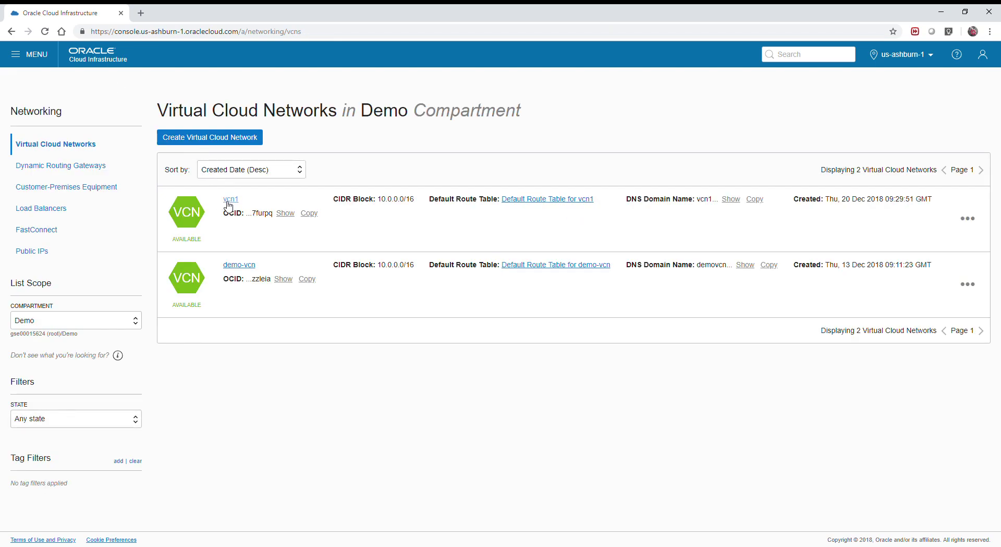
click(229, 199)
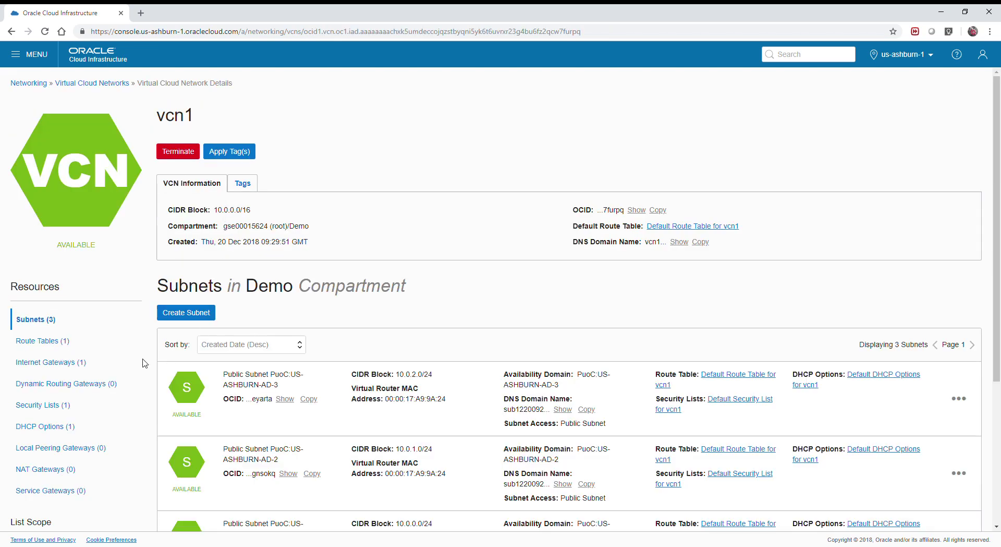
click(50, 405)
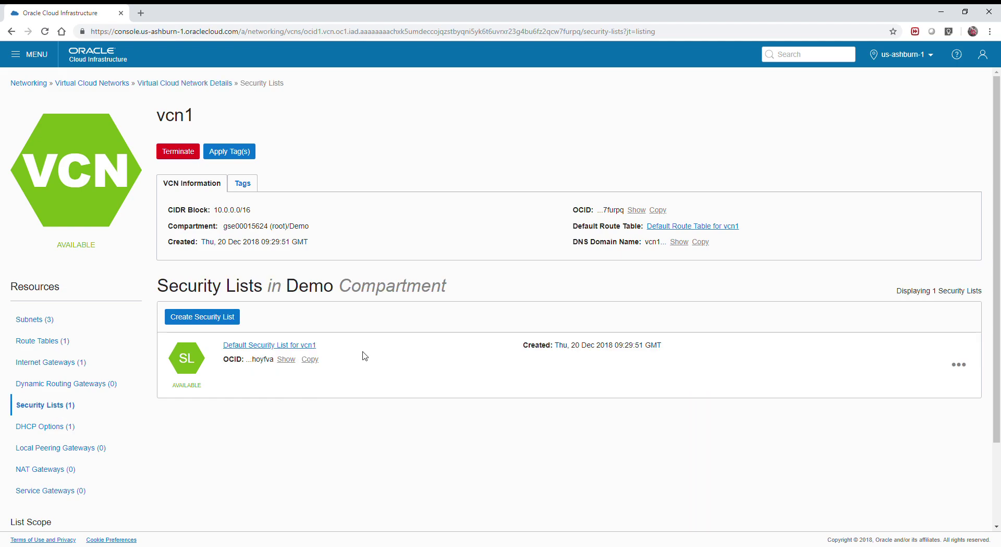
click(306, 349)
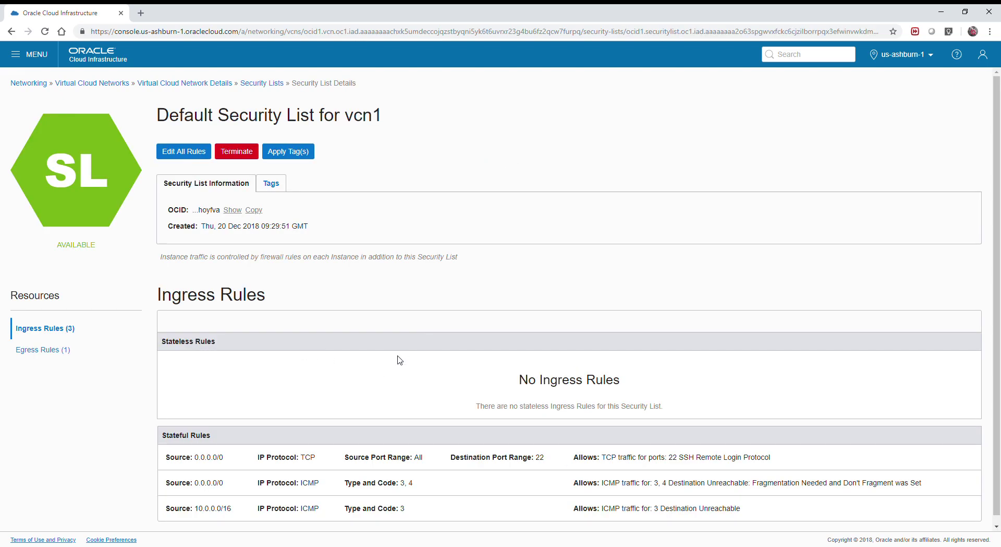
scroll(399, 359, down, 1)
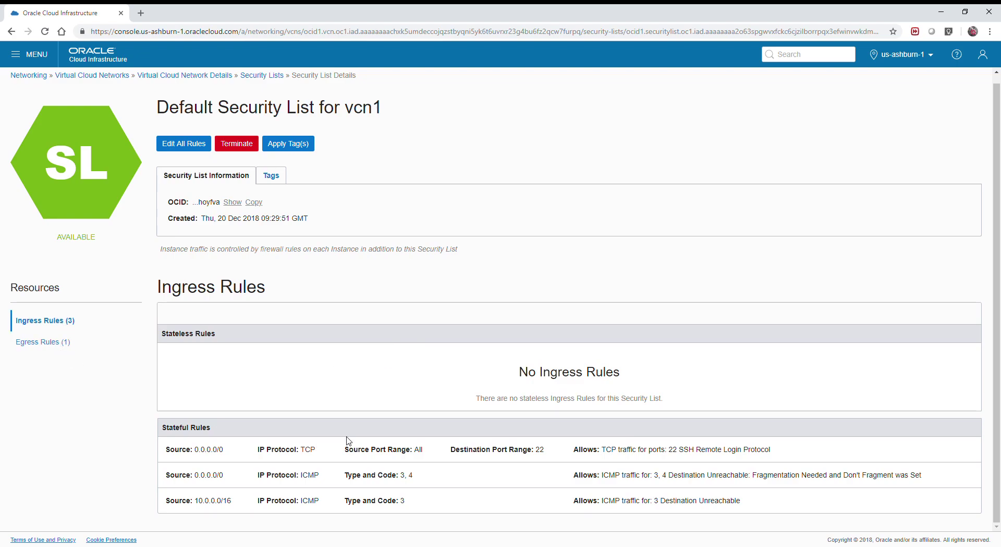
drag(776, 504, 600, 501)
click(480, 473)
double_click(308, 450)
click(538, 476)
Edit the default security list's rules and add a fourth ingress rule for RDP (TCP/3389) from source CIDR 0.0.0.0/0.
click(201, 144)
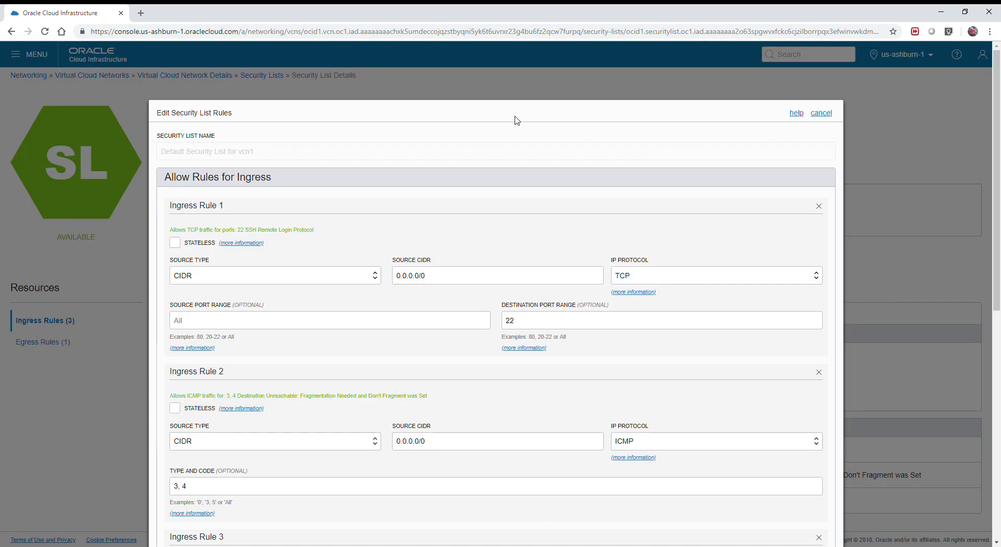
scroll(208, 223, down, 7)
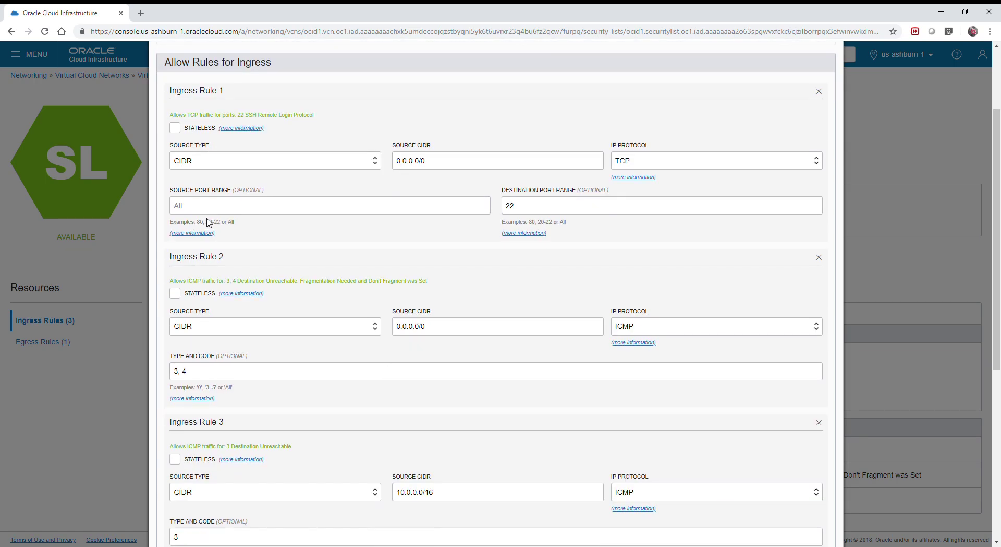
scroll(637, 358, down, 1)
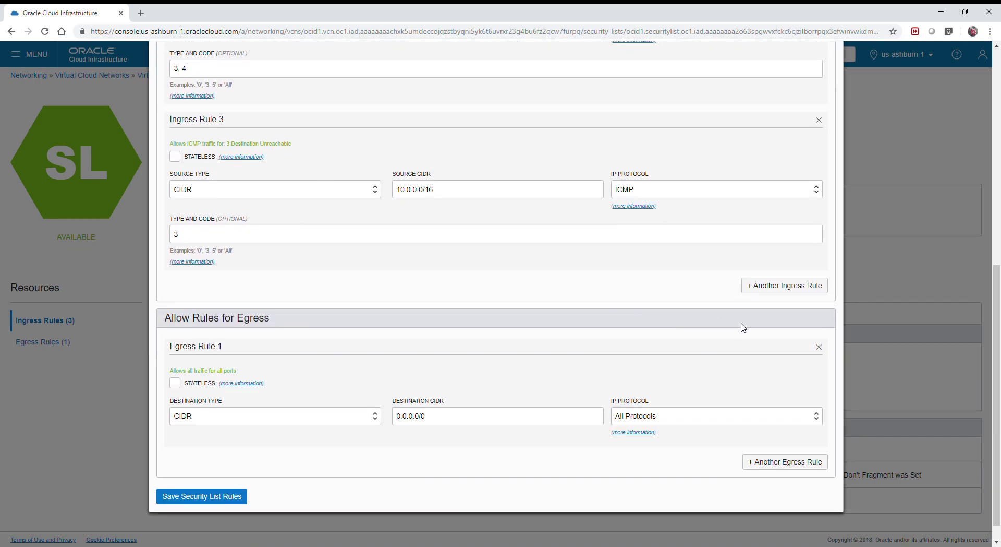
click(771, 285)
click(652, 354)
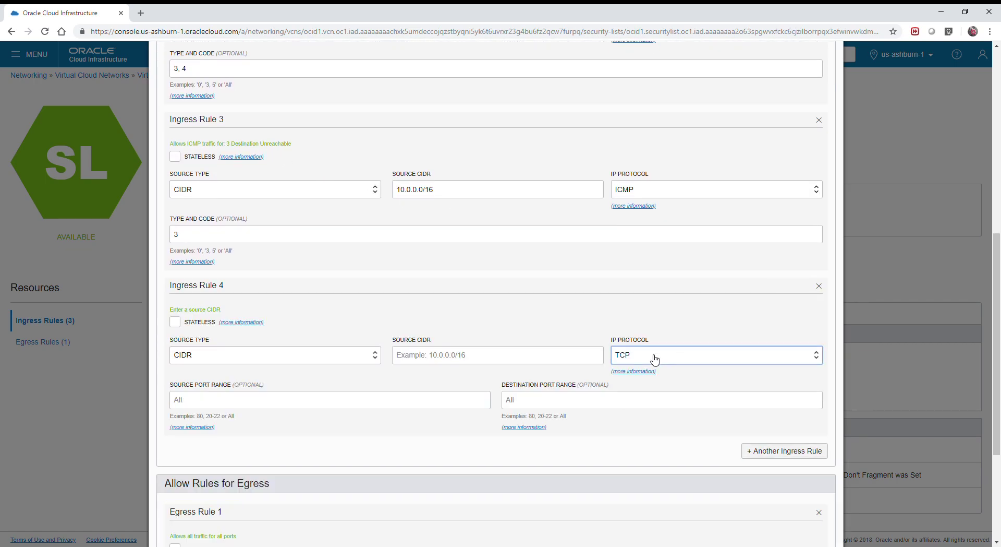
key(r)
key(shift+Tab)
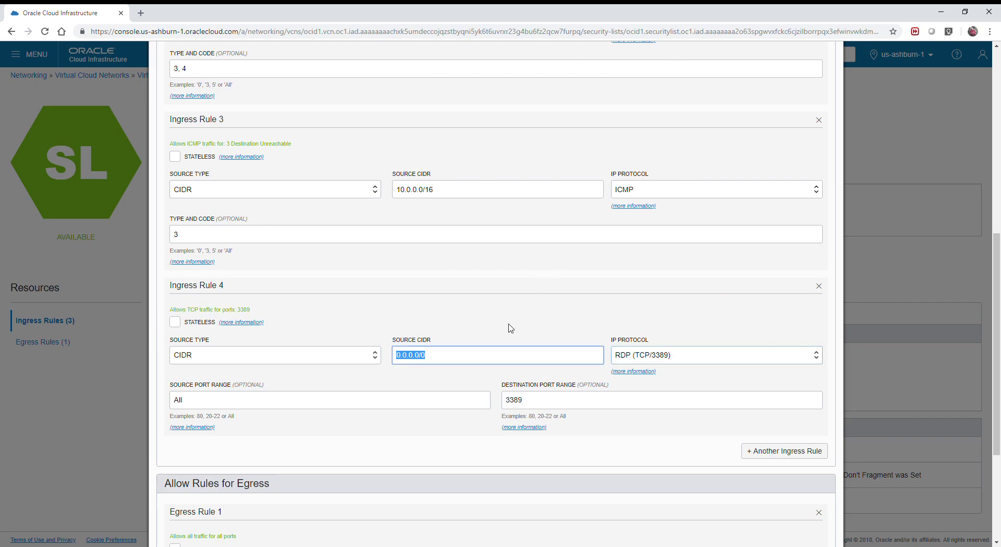
key(End)
drag(433, 365, 395, 358)
click(395, 357)
click(435, 359)
click(408, 357)
Add a fifth ingress rule using TCP with source CIDR 10.0.0.0/24.
click(785, 451)
scroll(485, 462, down, 1)
click(477, 472)
text(10)
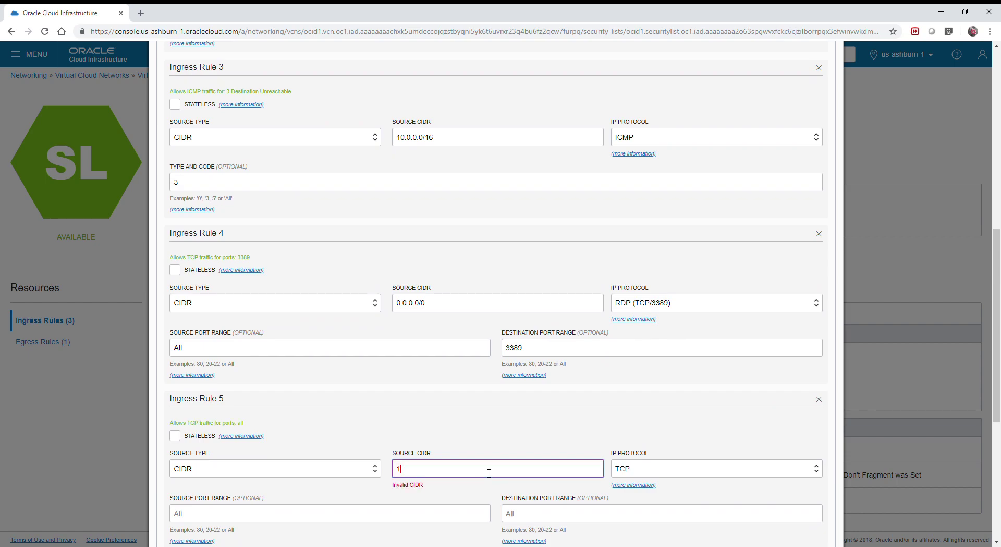
text(.0.)
key(BackSpace)
text(0.0.0.0/2)
key(BackSpace)
key(BackSpace)
text(/24)
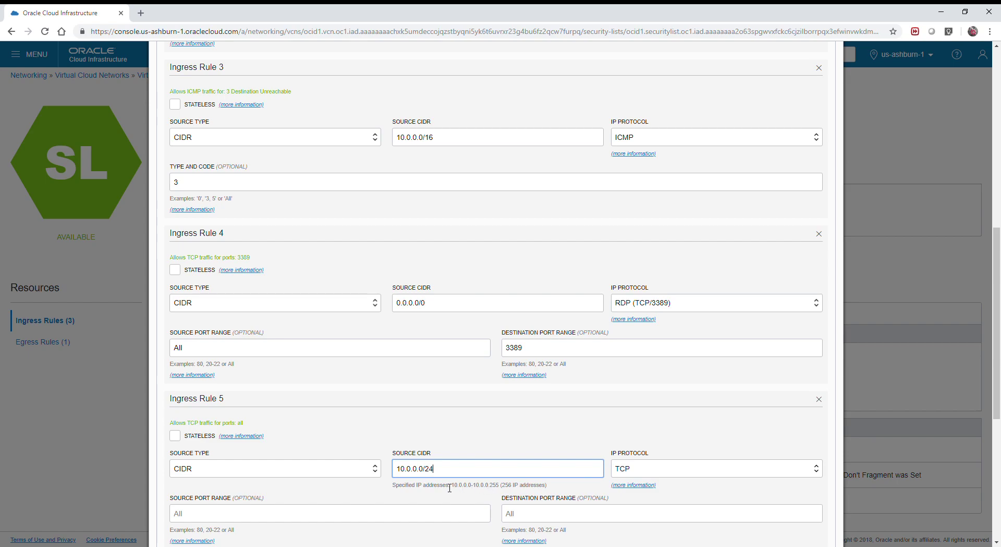
Change the source CIDR of Ingress Rule 5 to 10.0.10.0/24 and check the specified IP address range.
click(421, 475)
key(BackSpace)
key(BackSpace)
text(10.)
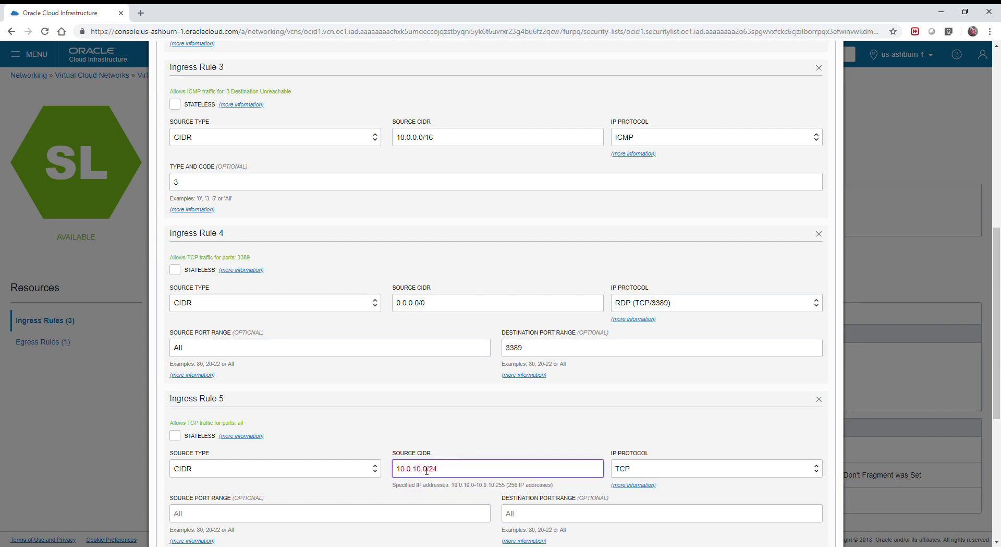
drag(452, 485, 511, 489)
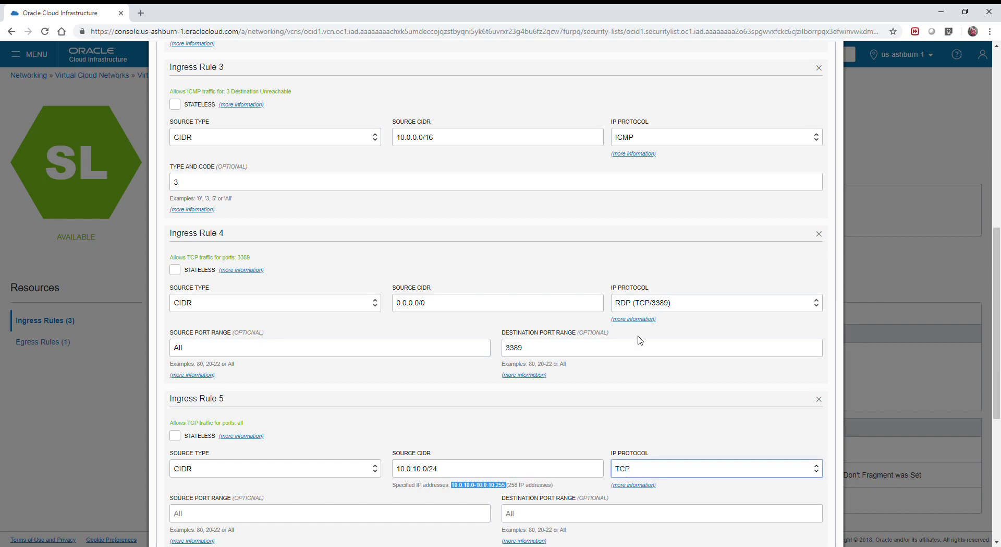
Enter port 1521 for Ingress Rule 5 and move it from the source port range to the destination port range.
click(419, 513)
text(1521)
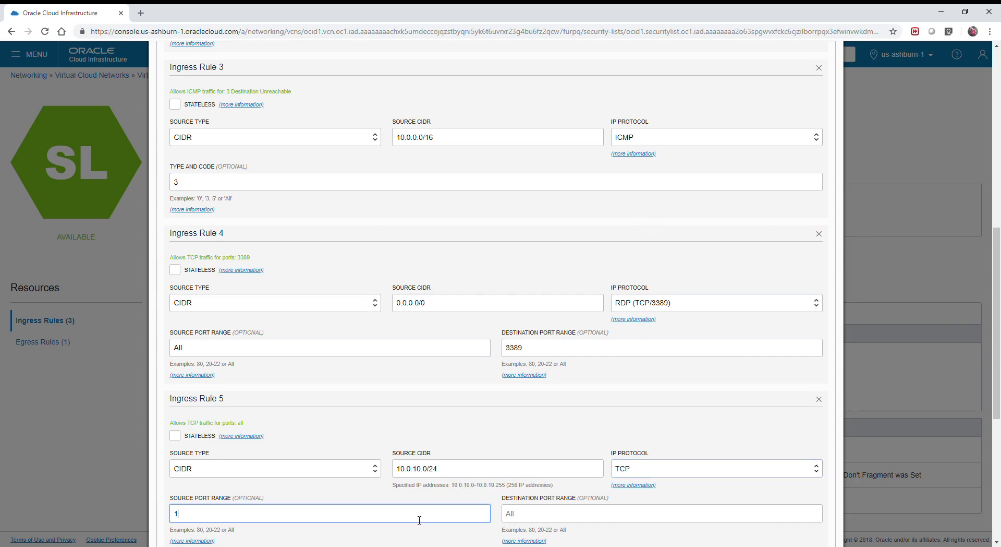
click(516, 521)
click(251, 521)
double_click(188, 516)
key(ctrl+x)
click(613, 517)
key(ctrl+v)
Check the traffic summary of Ingress Rule 5 and save the security list rules.
scroll(530, 512, down, 3)
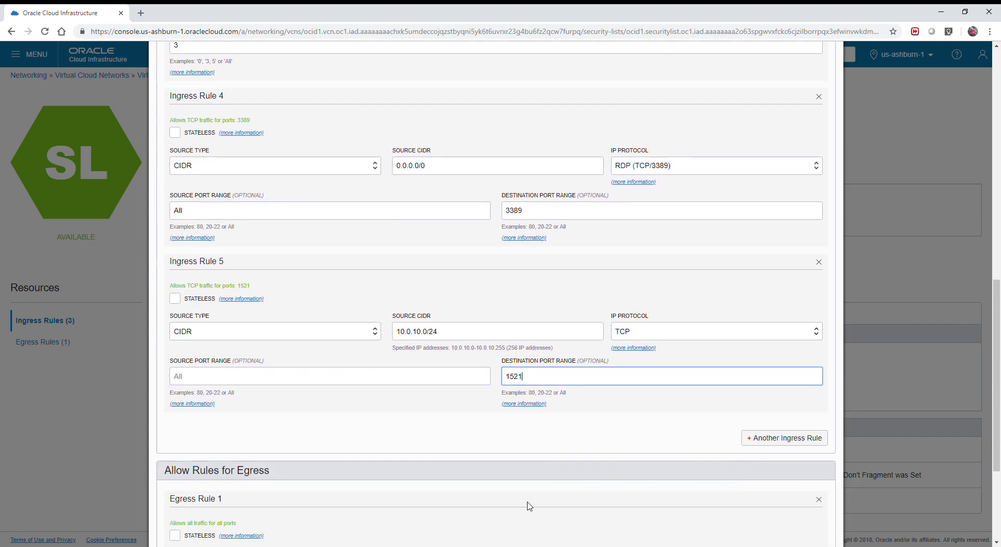
mouse_move(179, 270)
mouse_down()
mouse_move(249, 267)
mouse_move(178, 270)
mouse_up()
click(172, 266)
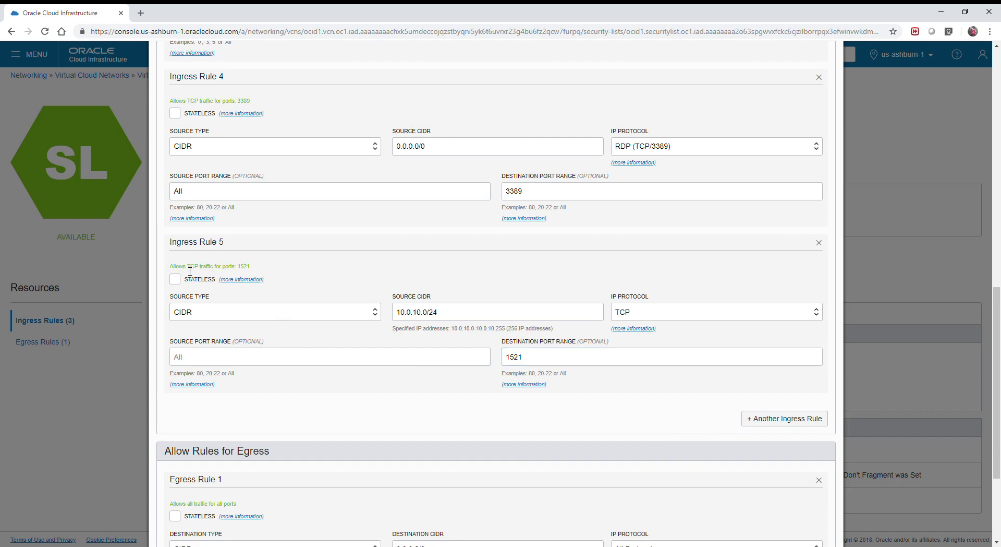
double_click(246, 267)
double_click(194, 267)
scroll(217, 469, down, 3)
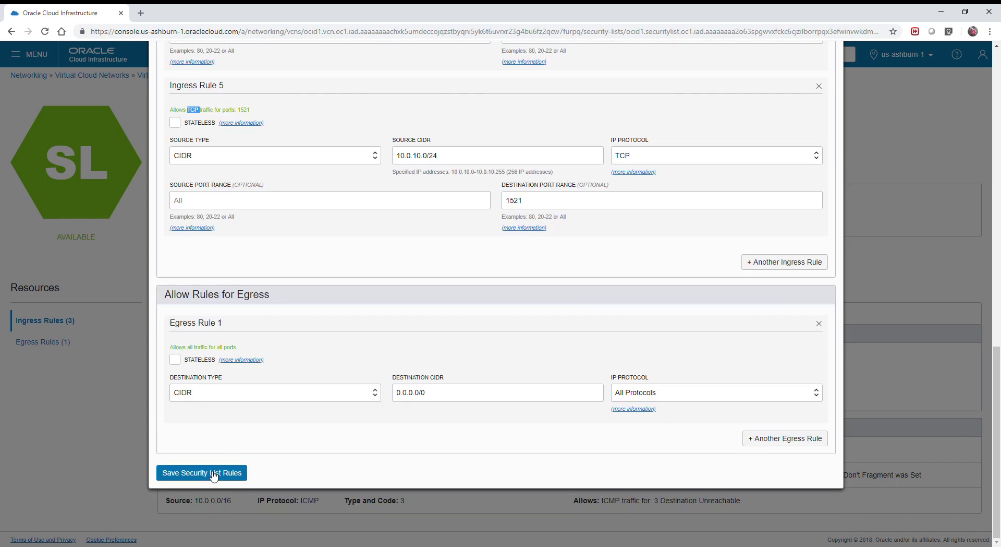
click(213, 474)
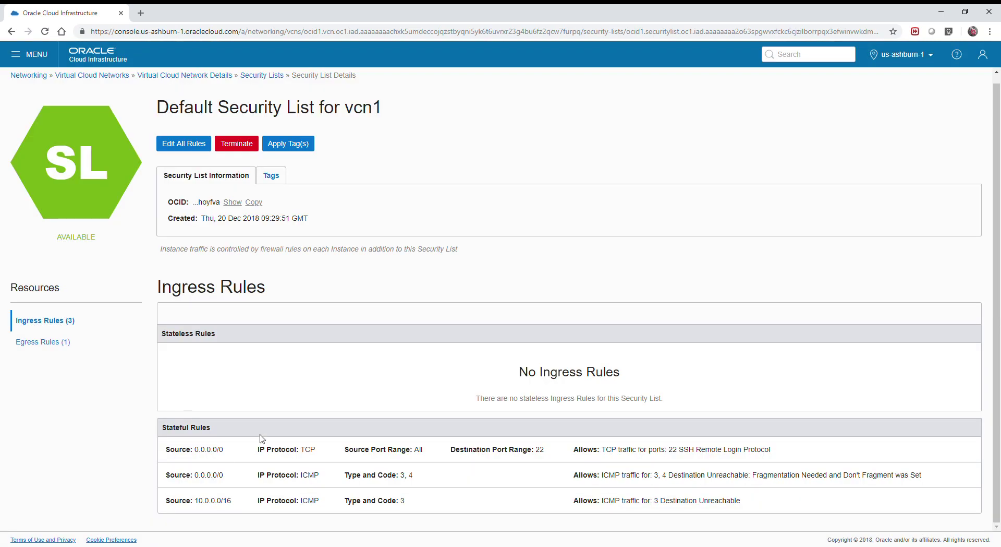
Review the newly added ingress rules for ports 3389 and 1521 in the stateful rules list.
scroll(532, 496, down, 1)
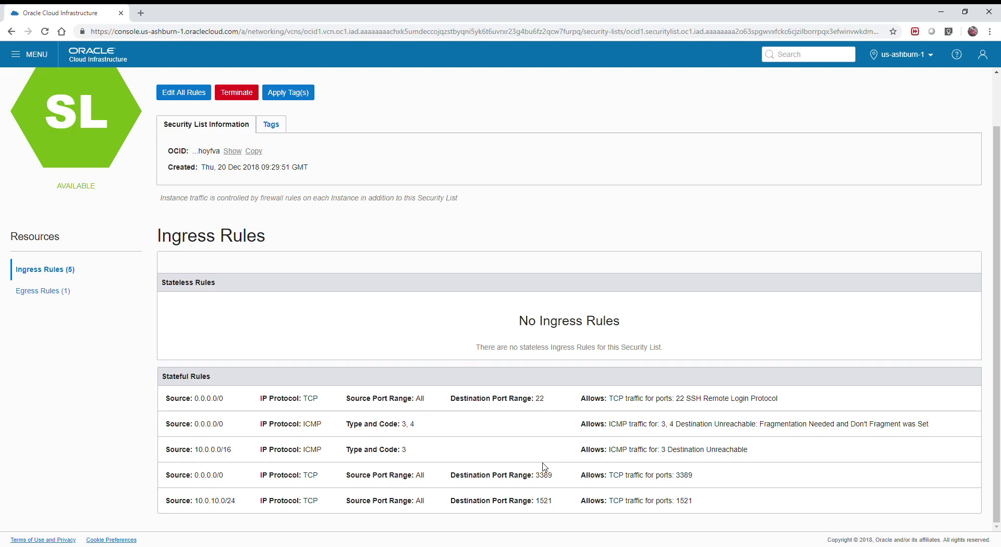
double_click(690, 483)
double_click(688, 502)
click(692, 495)
scroll(282, 244, up, 2)
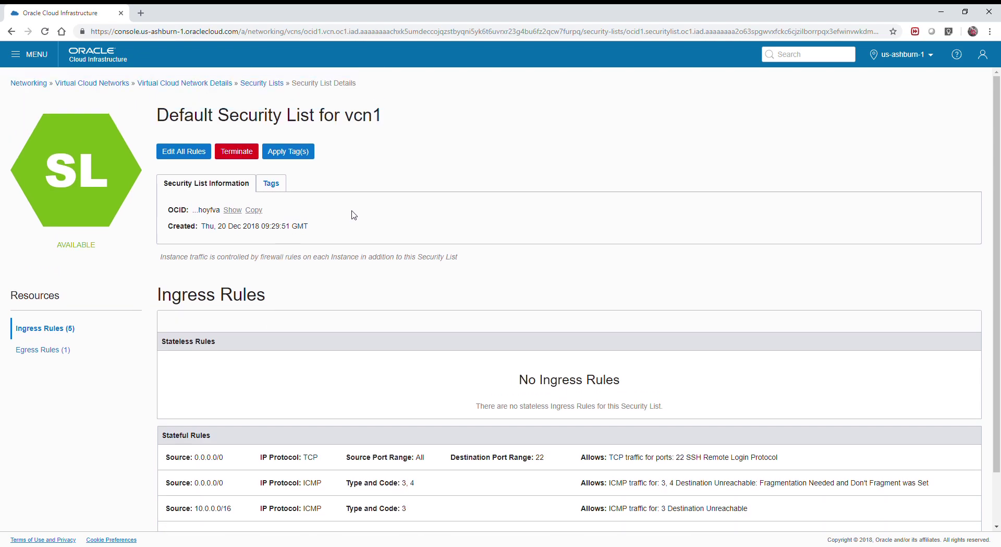